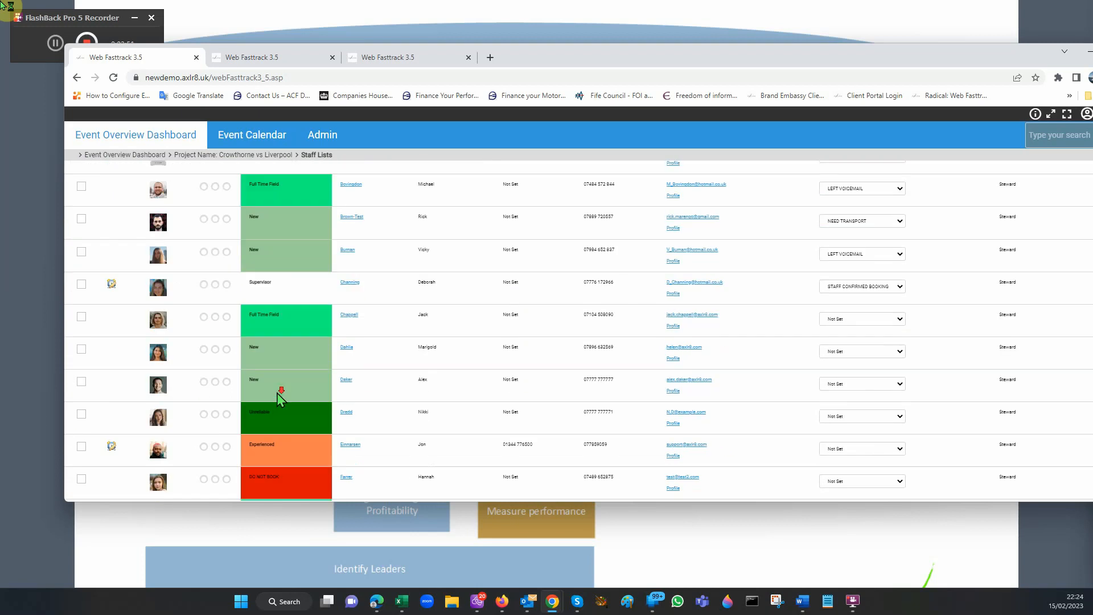
Step: Open the payroll for the Crowthorne vs Liverpool session and examine its staff pay and client rates
scroll(285, 386, up, 3)
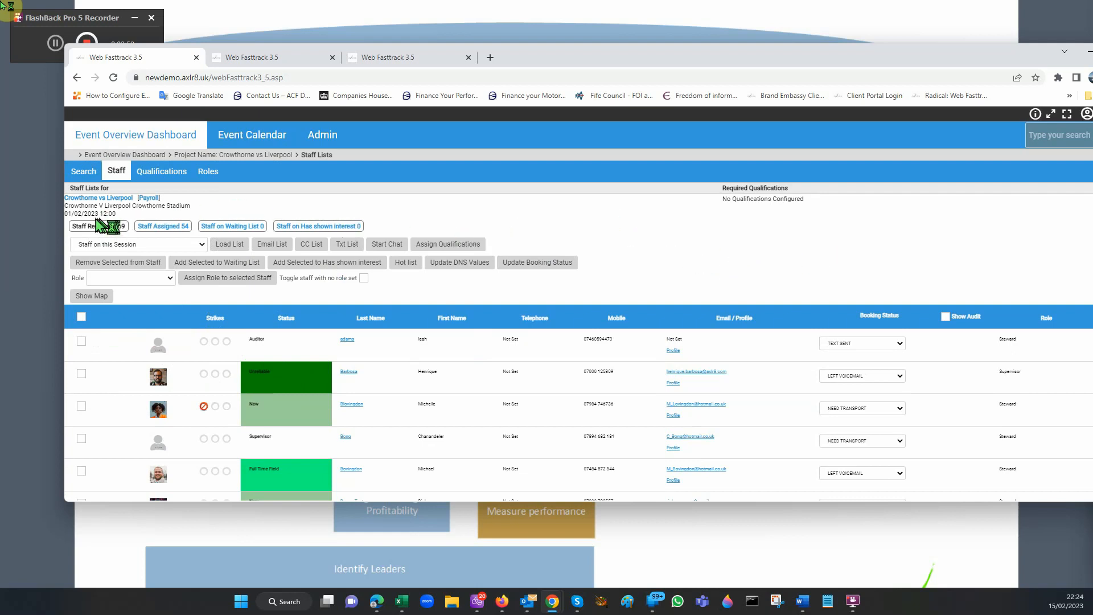
click(148, 199)
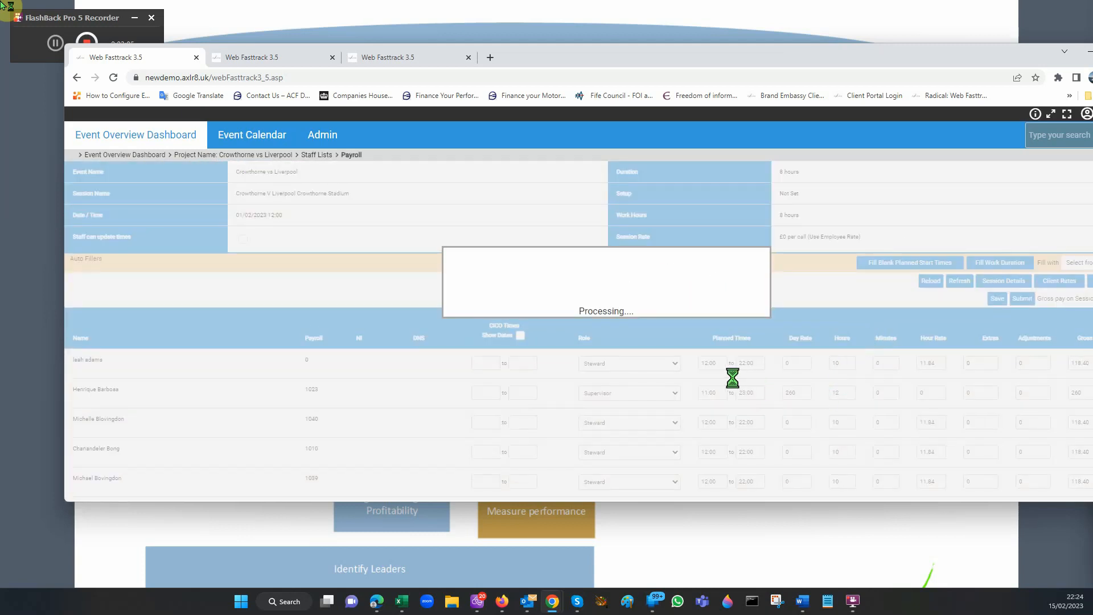
scroll(733, 371, down, 5)
scroll(611, 356, up, 5)
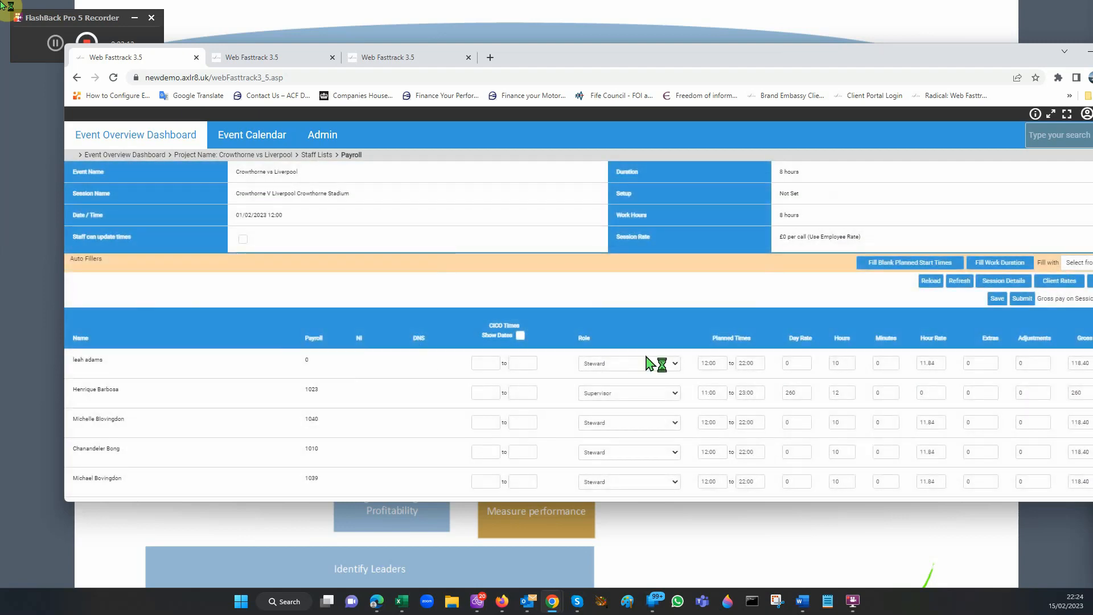
click(1051, 288)
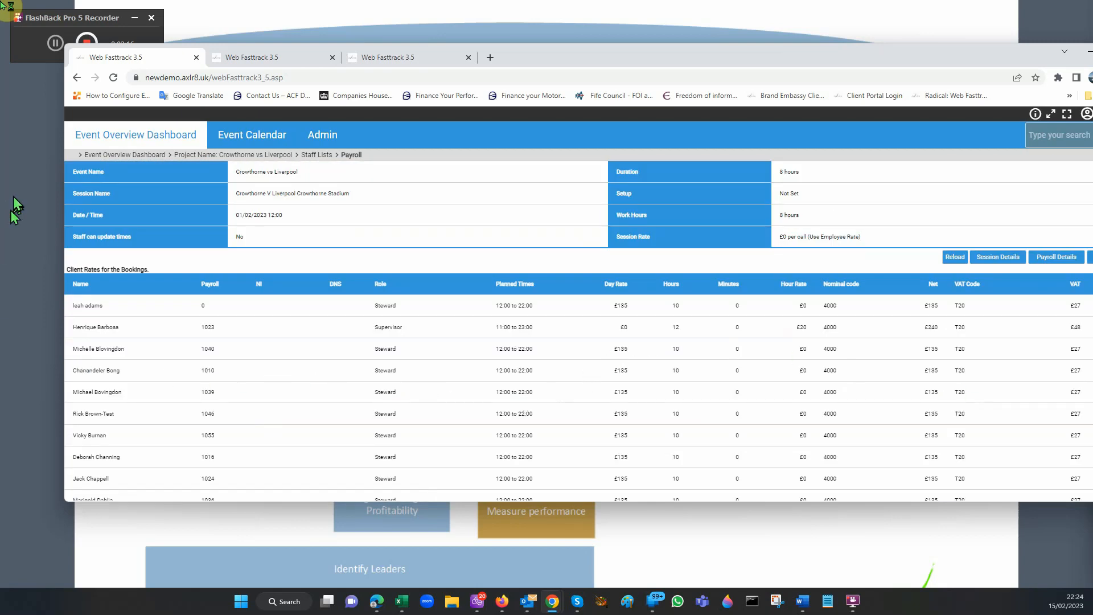
Step: Start a new event from the event overview and choose AXLR8 Campus as its client
click(129, 137)
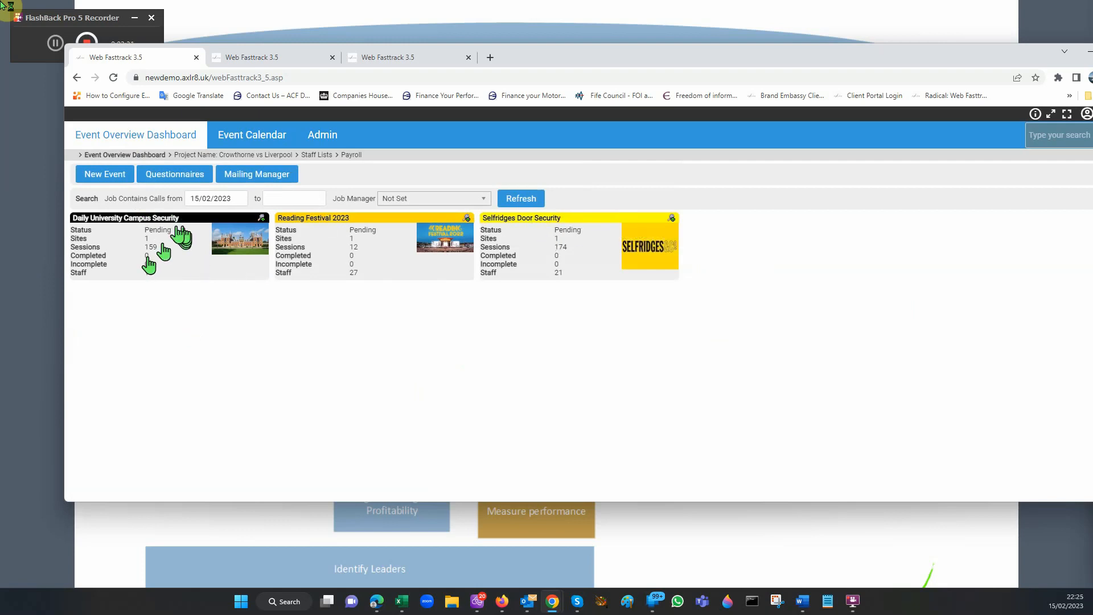
click(106, 174)
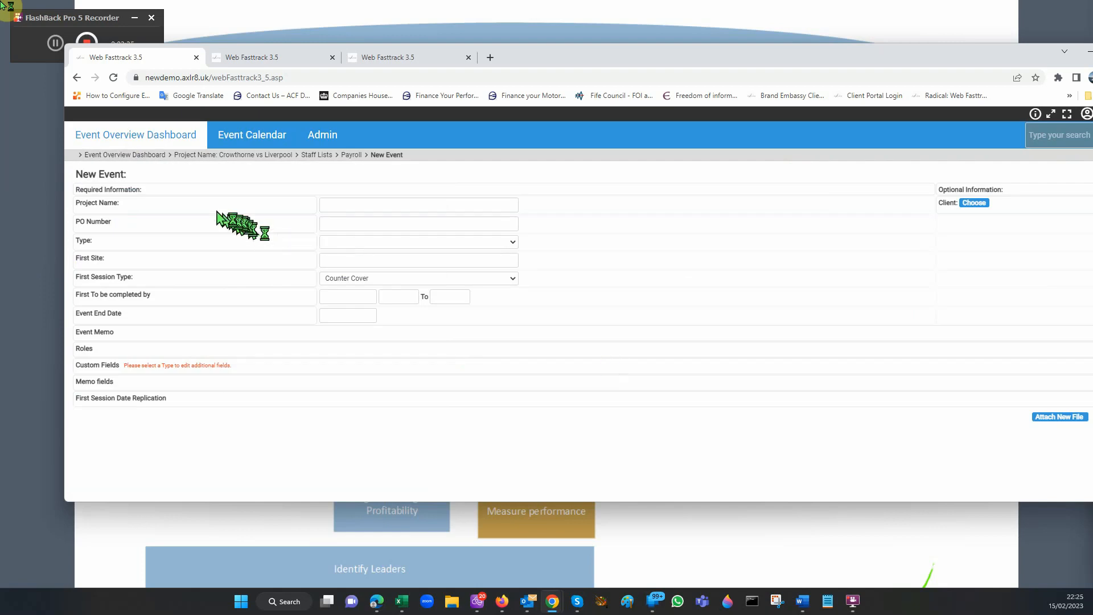
click(974, 203)
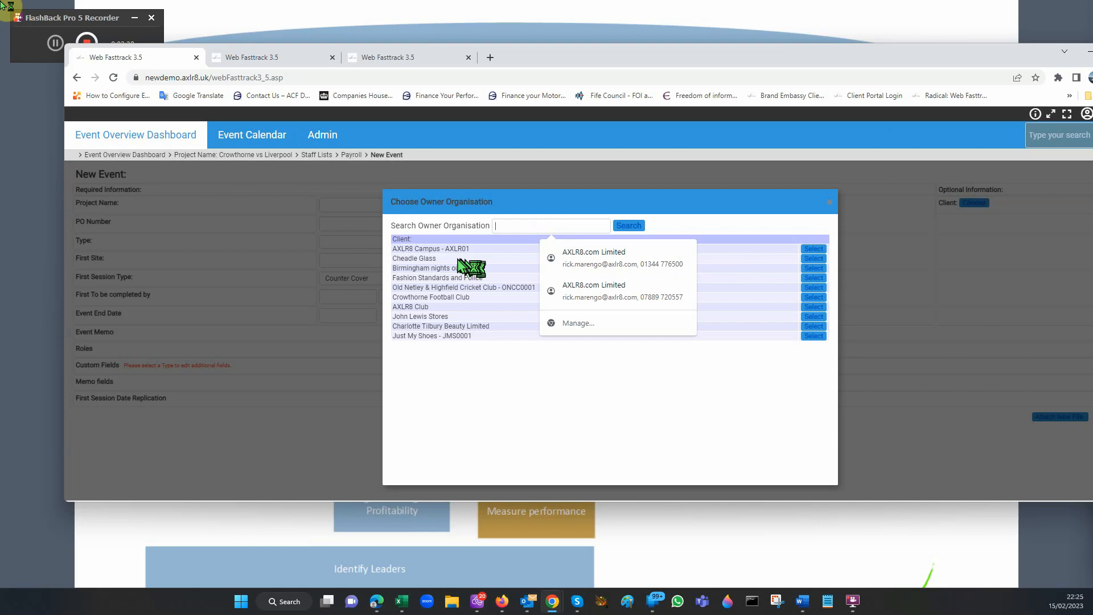
click(814, 248)
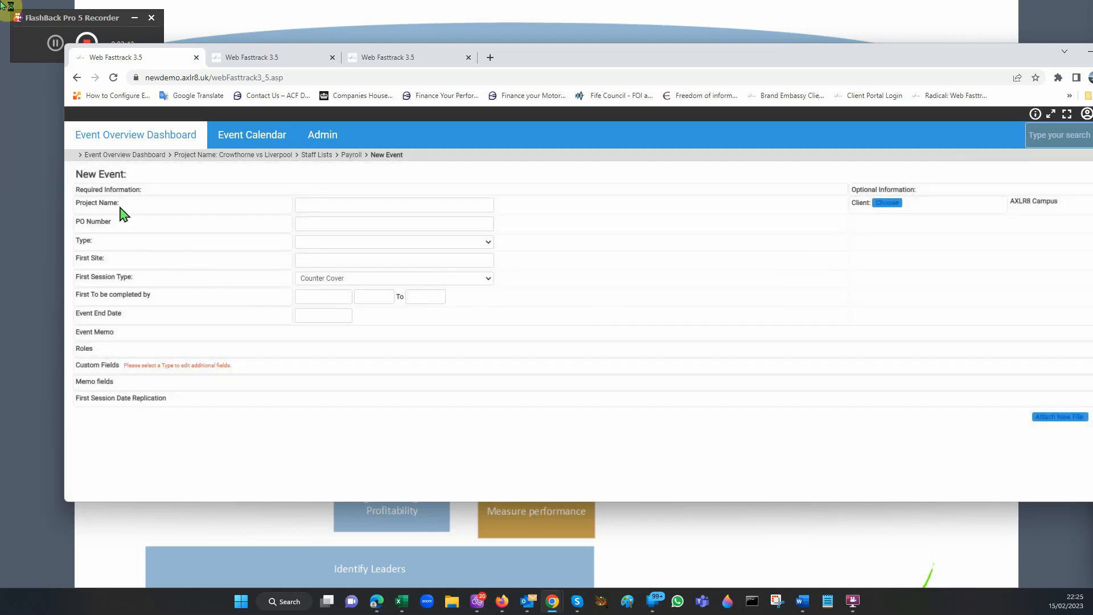
Step: Name the project "Night Guarding on Campus" and enter its PO number
click(305, 205)
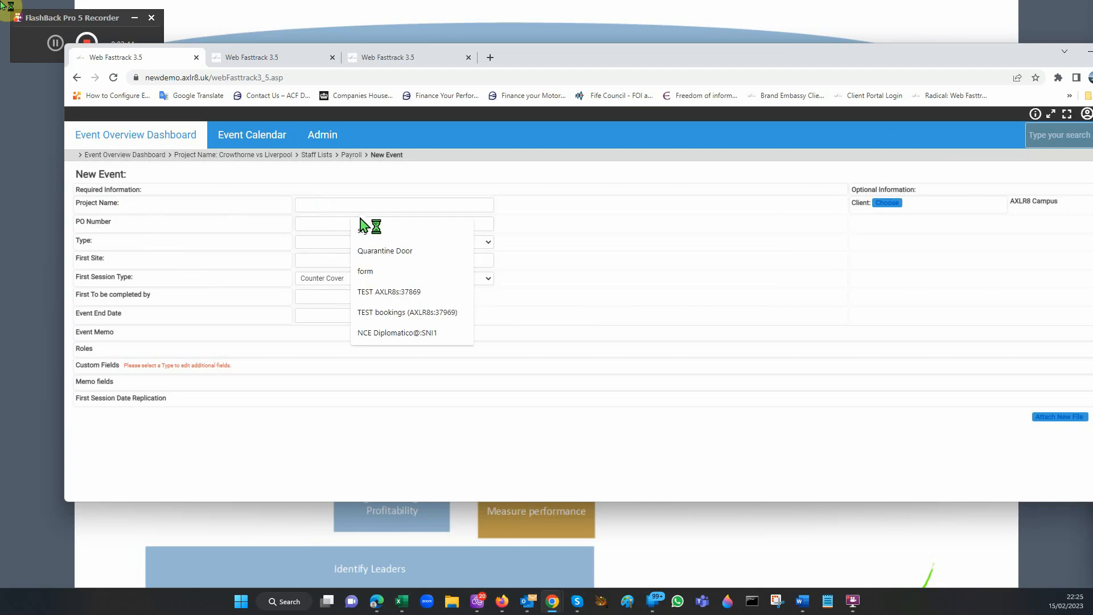
text(Example)
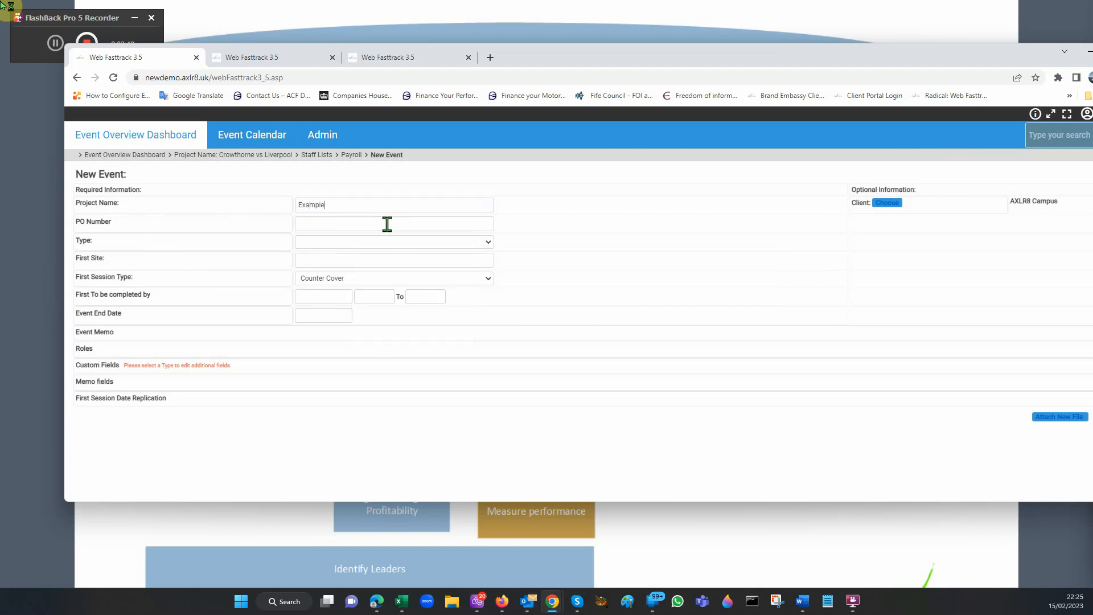
text(Night Guarding on Campus)
click(424, 221)
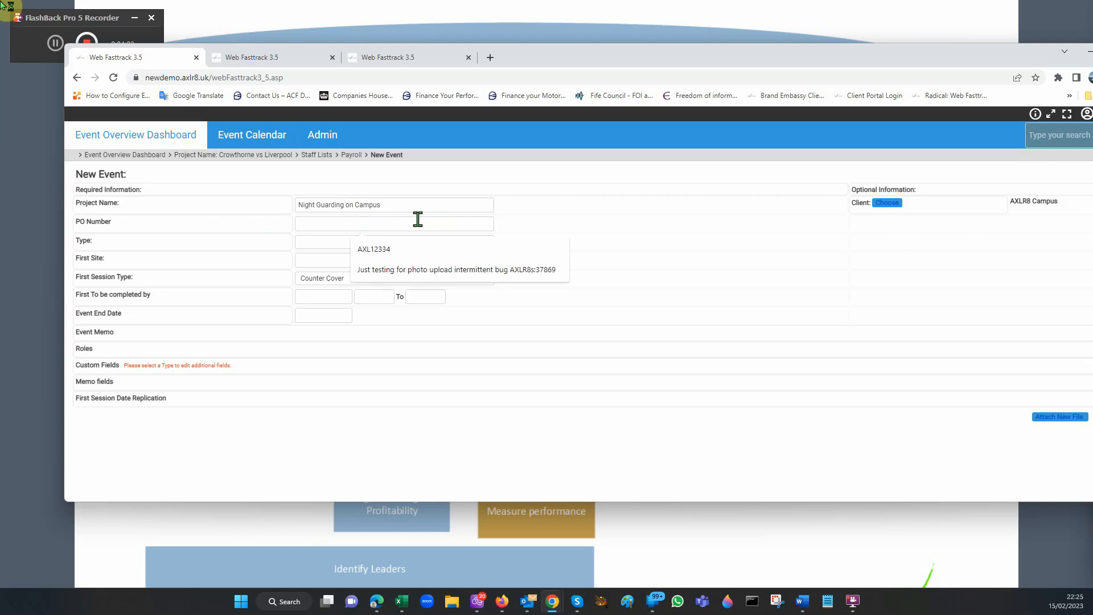
text(AXLigh)
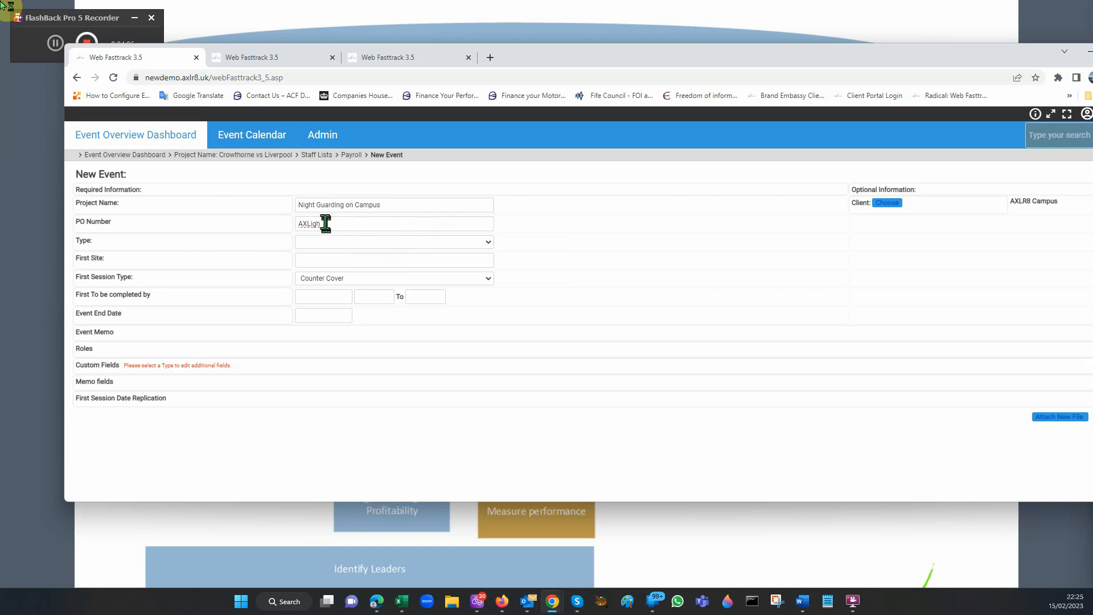
double_click(306, 223)
Step: Set the event type to Security Guarding and the first site to "CDG Diageo JW Blue Label"
click(488, 244)
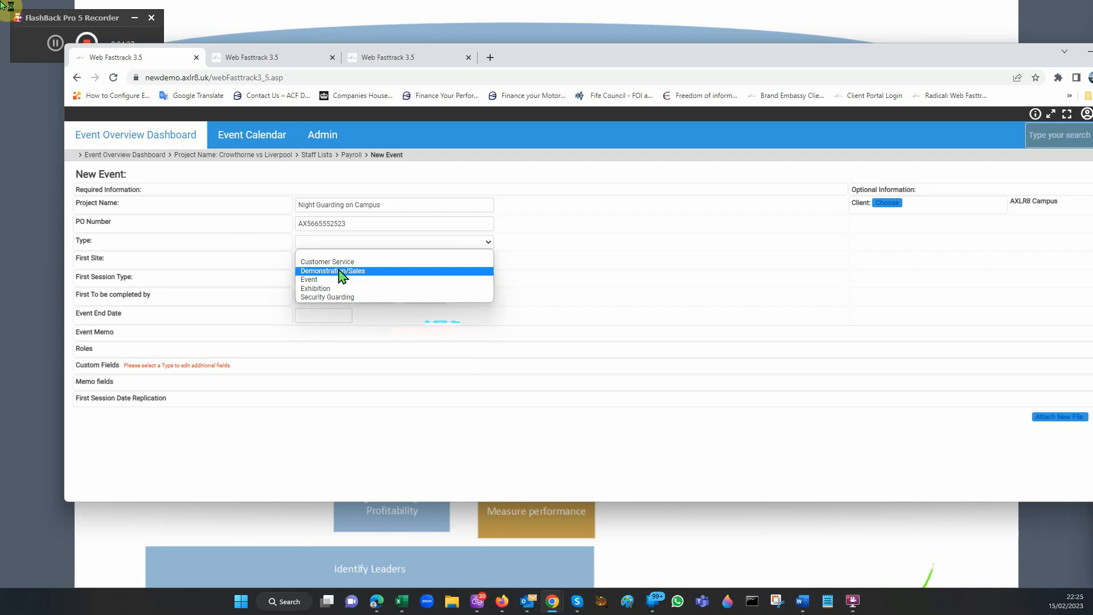
click(327, 297)
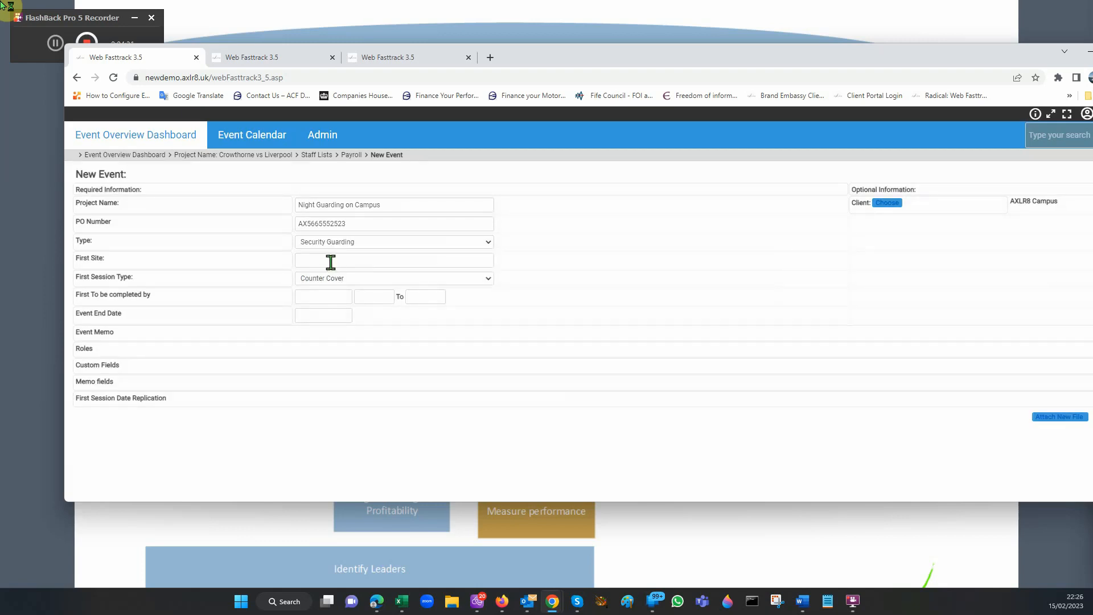
click(330, 262)
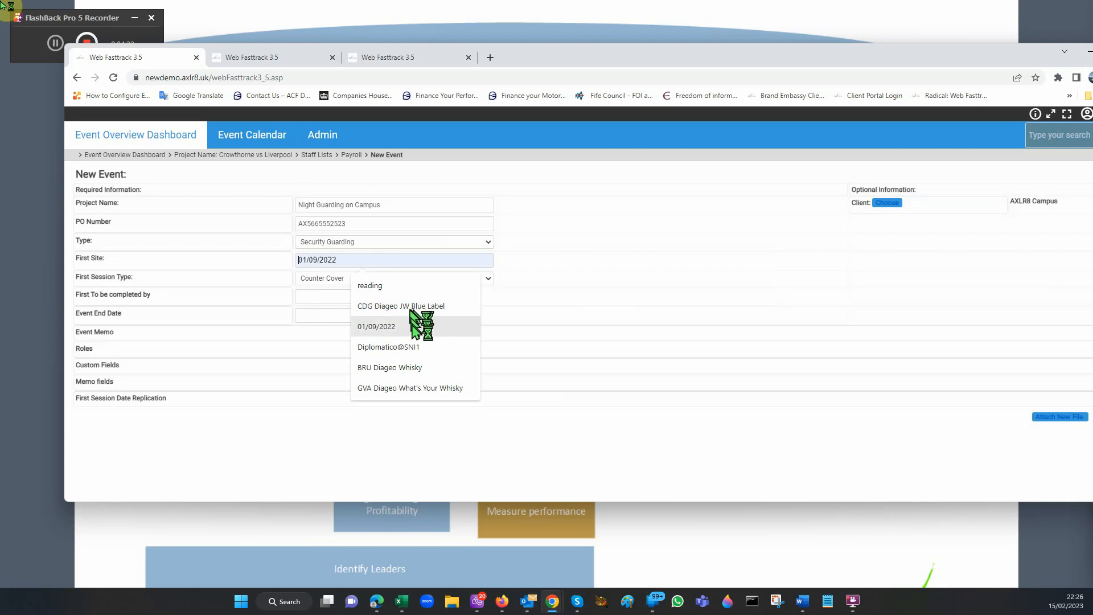
click(390, 307)
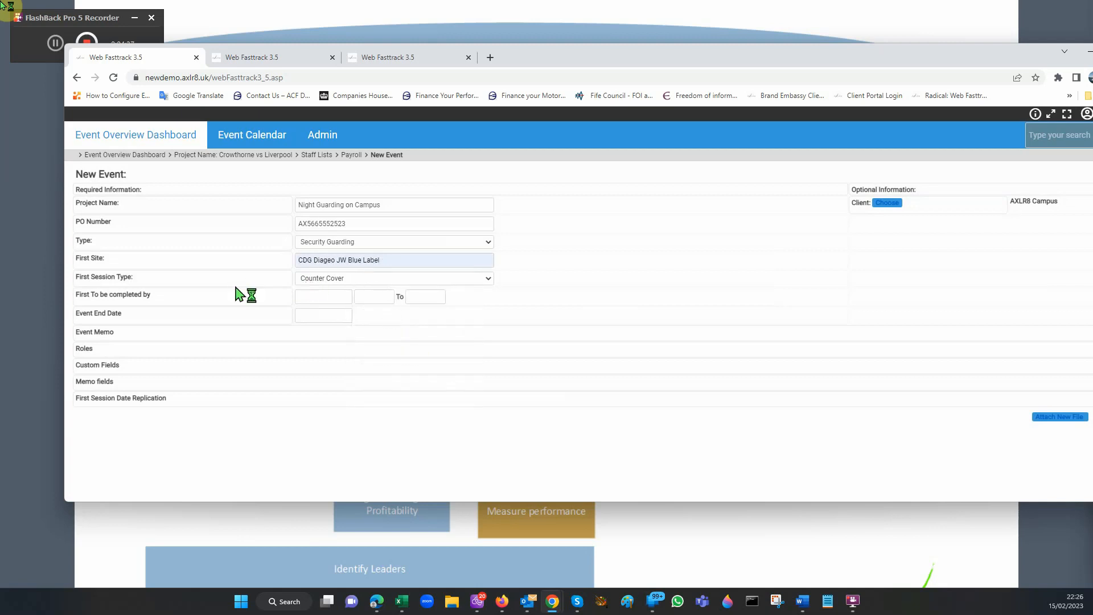
Step: Set the first session type to Security Guarding and schedule it on 22/02/2023 from 10:00 to 22:00
click(378, 281)
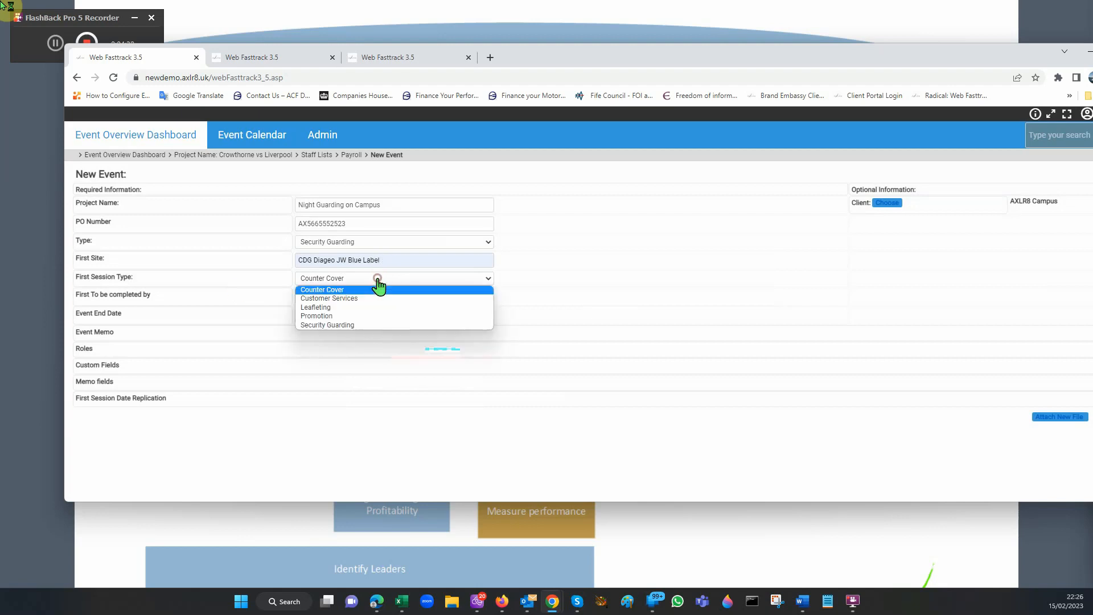
click(363, 324)
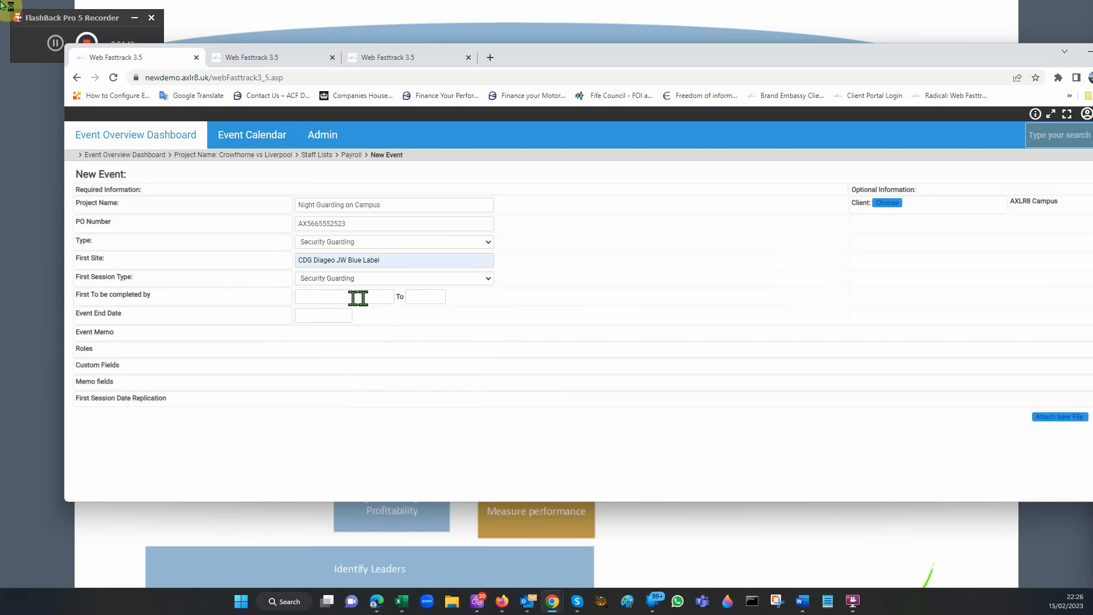
click(351, 297)
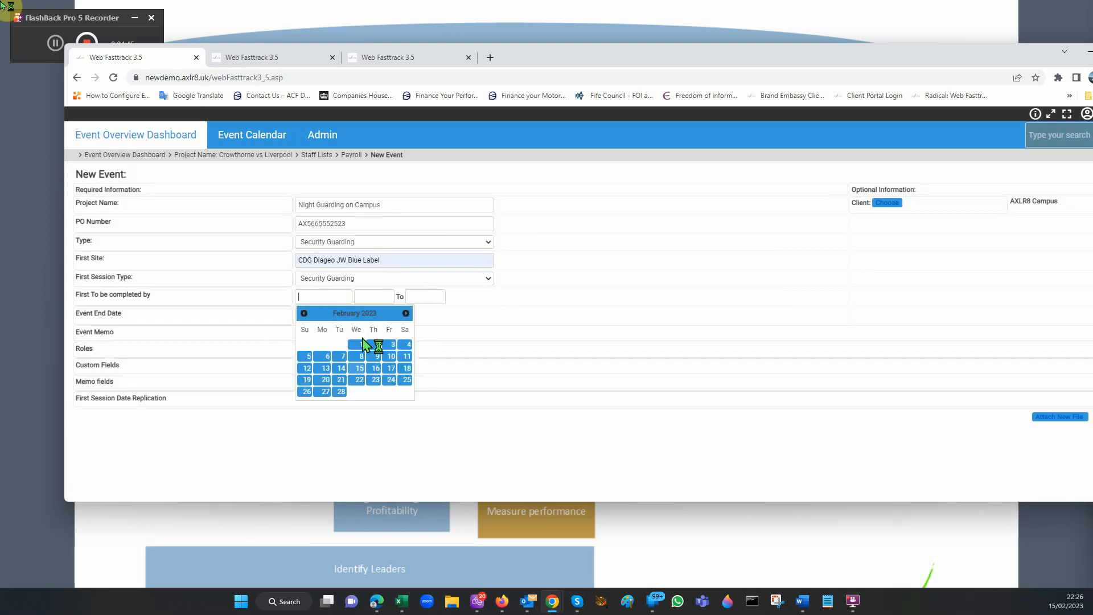
click(359, 380)
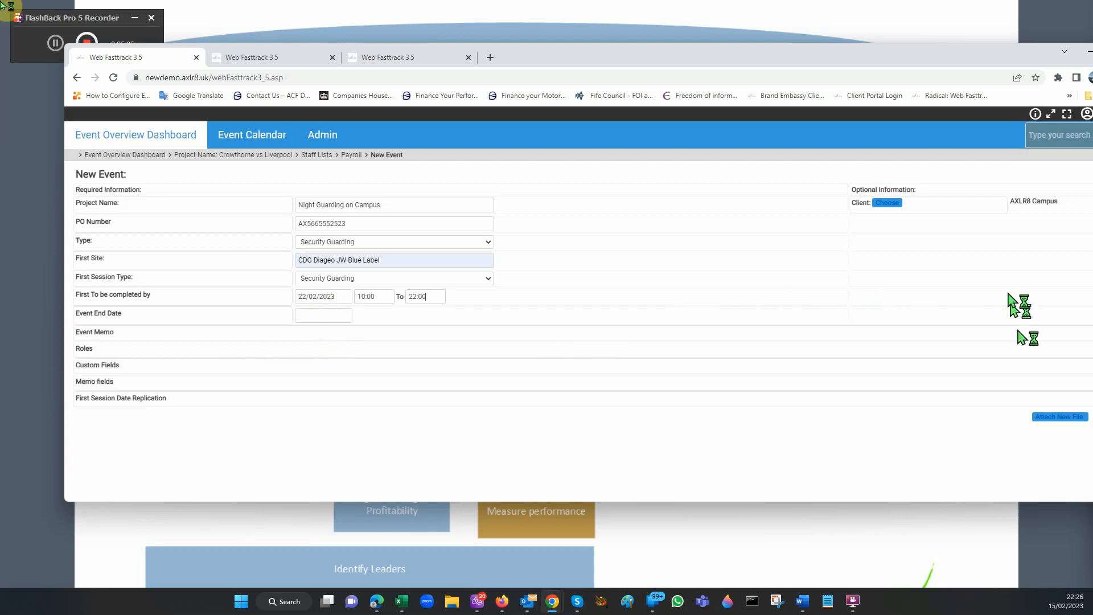
Step: Maximise the browser window and add the SIA Security role to the new event
drag(979, 66, 914, 26)
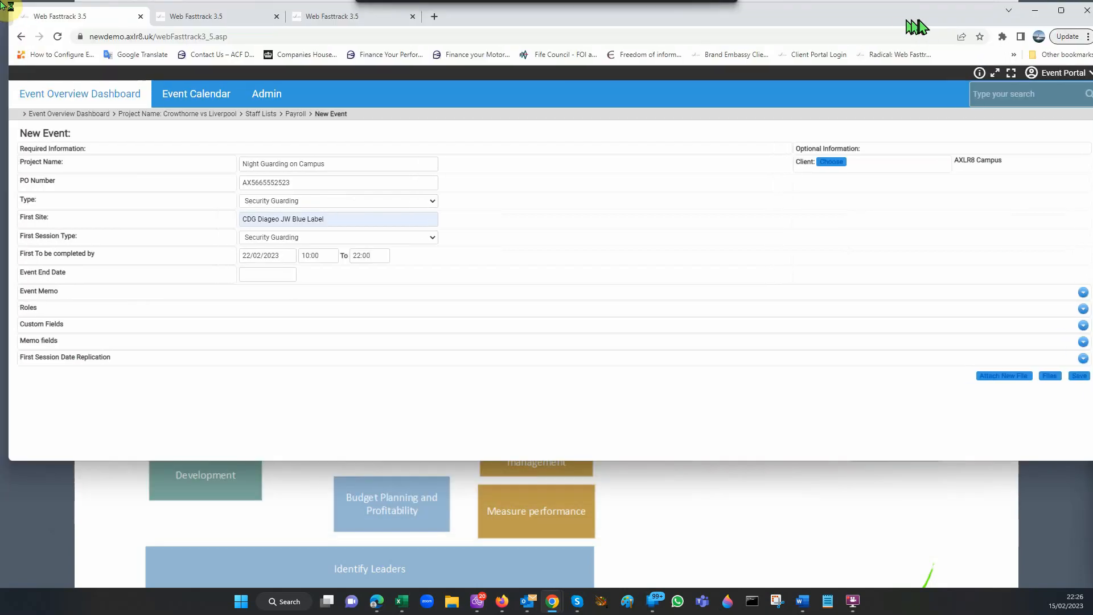
click(1061, 10)
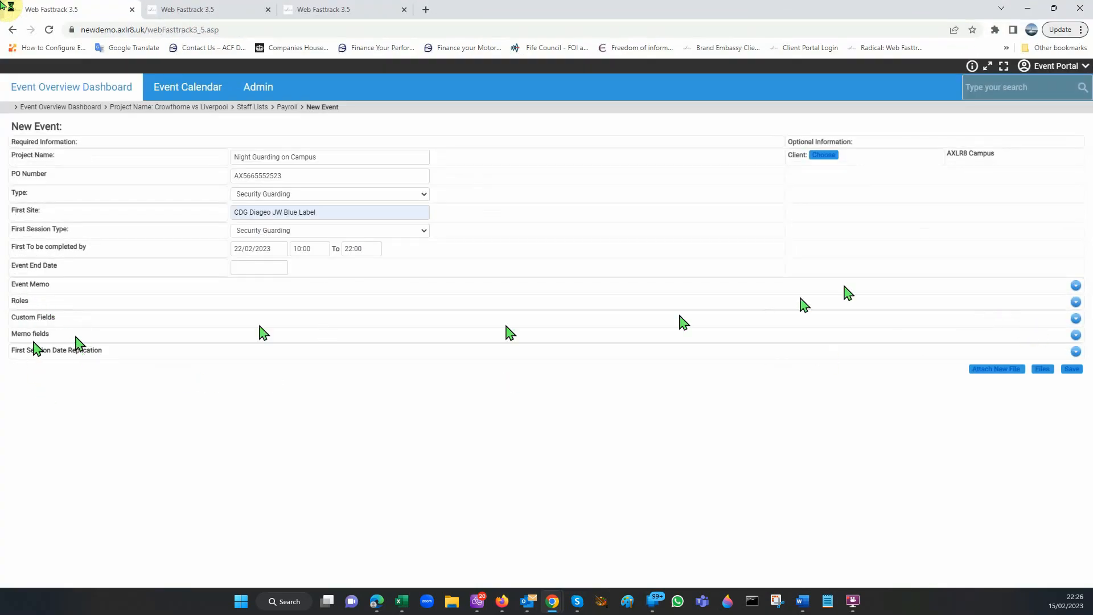
click(1076, 302)
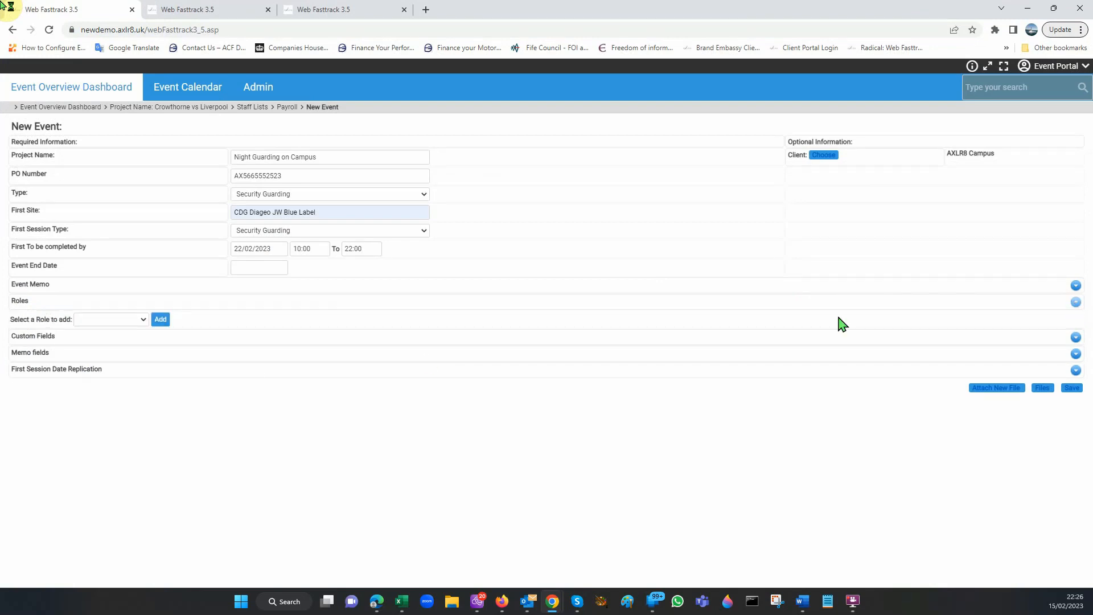
click(141, 320)
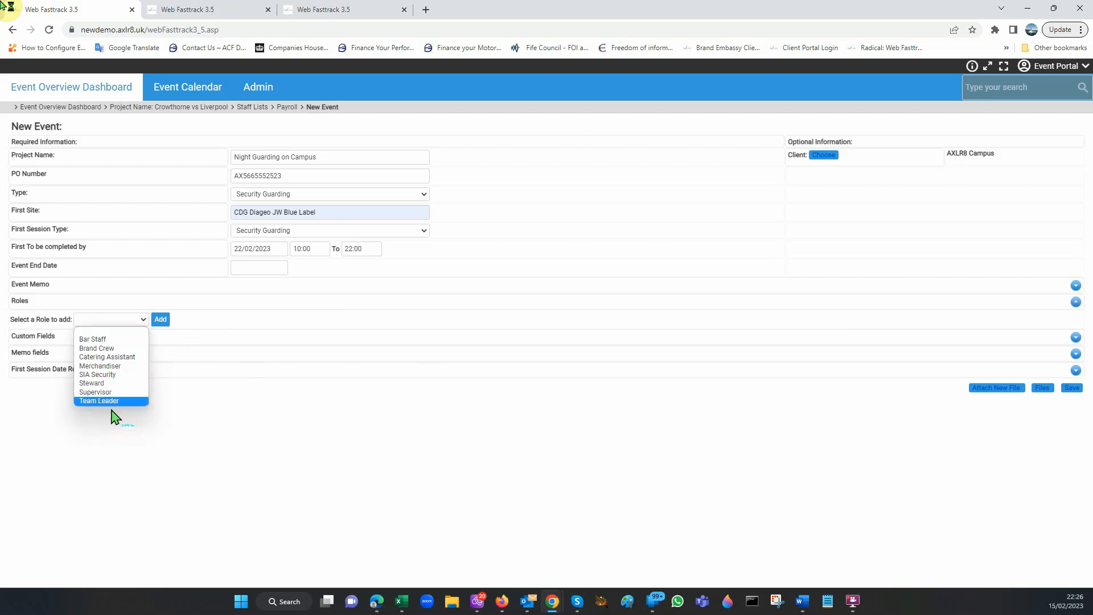
click(103, 375)
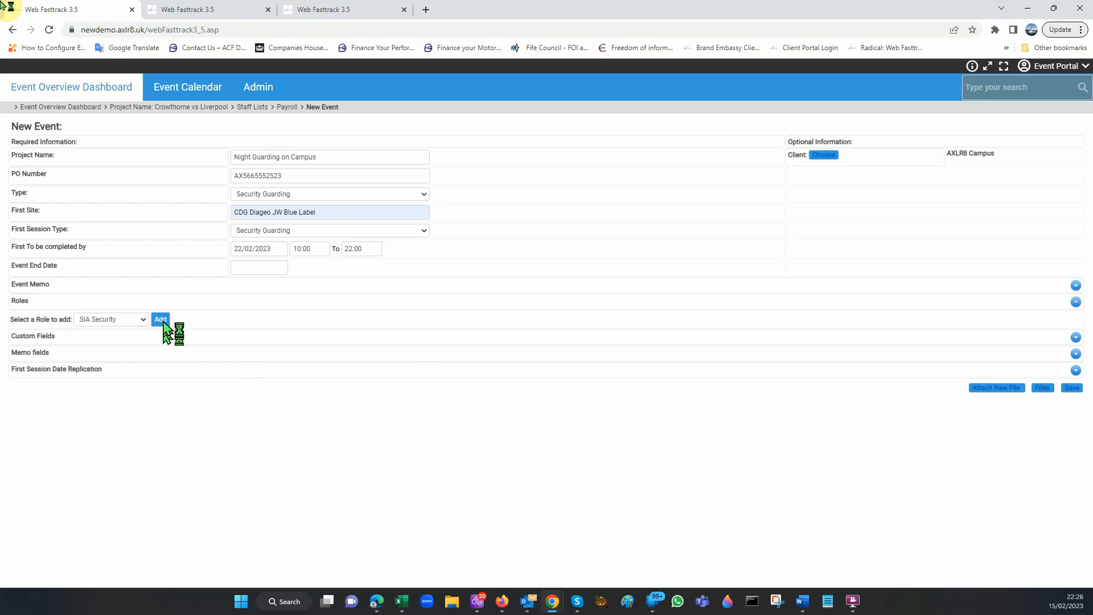
click(162, 319)
Step: Set the SIA Security role's hour rate to 12.55, clear its client hour rate and set its client day rate to 250
double_click(165, 353)
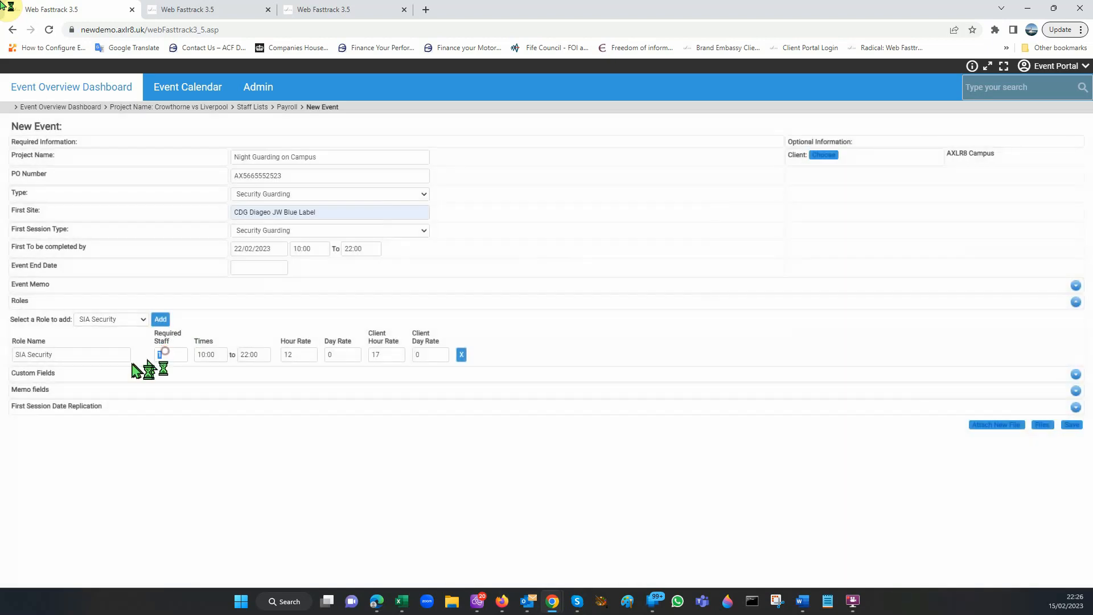
double_click(307, 354)
click(297, 351)
click(381, 355)
double_click(398, 355)
double_click(426, 354)
double_click(389, 355)
key(BackSpace)
click(114, 318)
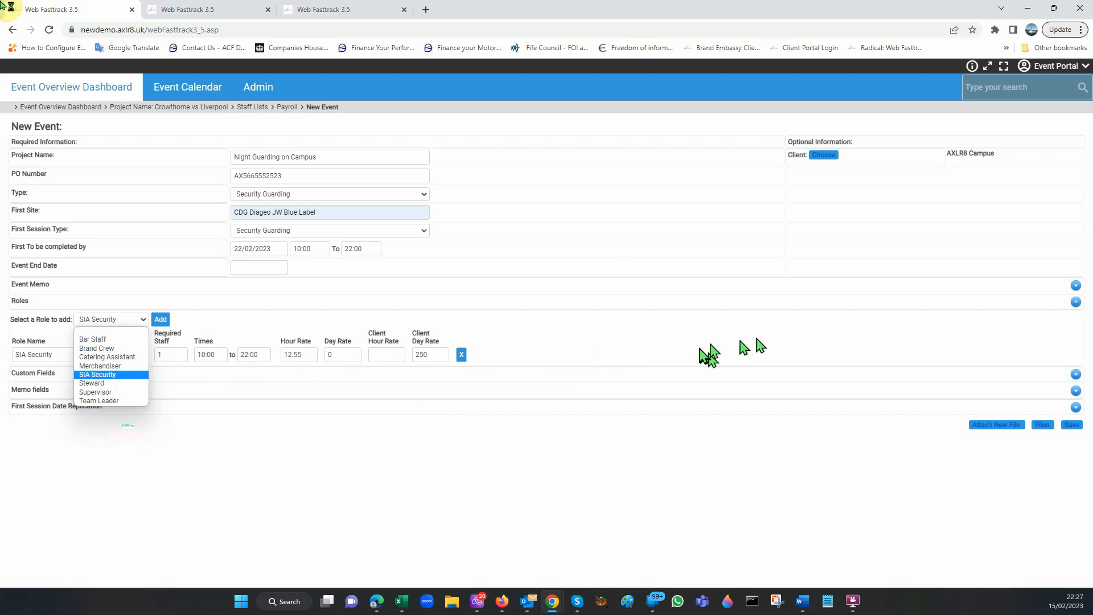
click(429, 355)
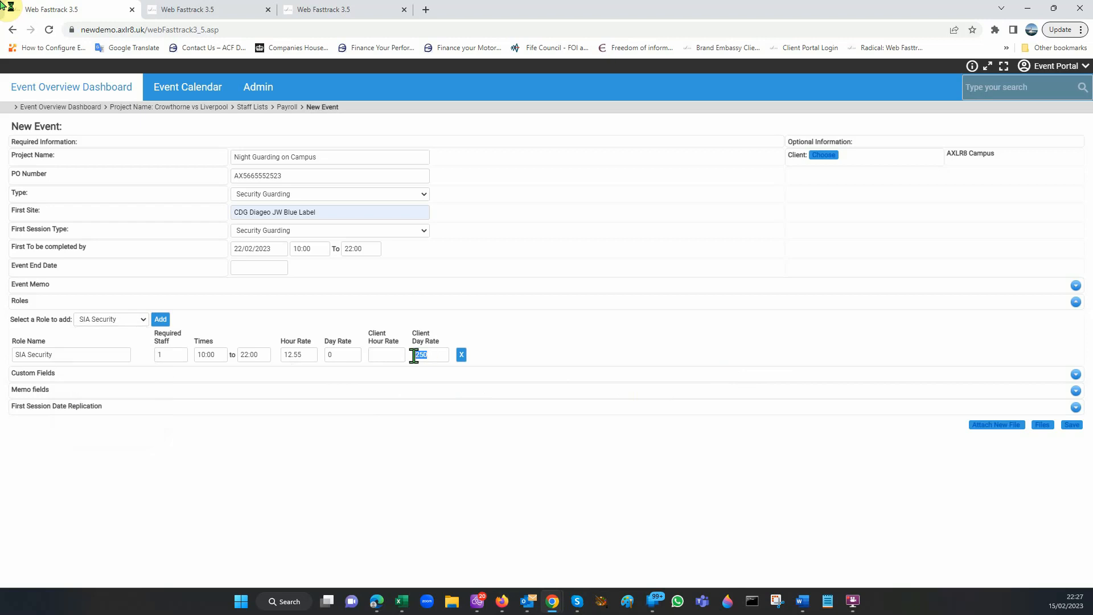
click(304, 355)
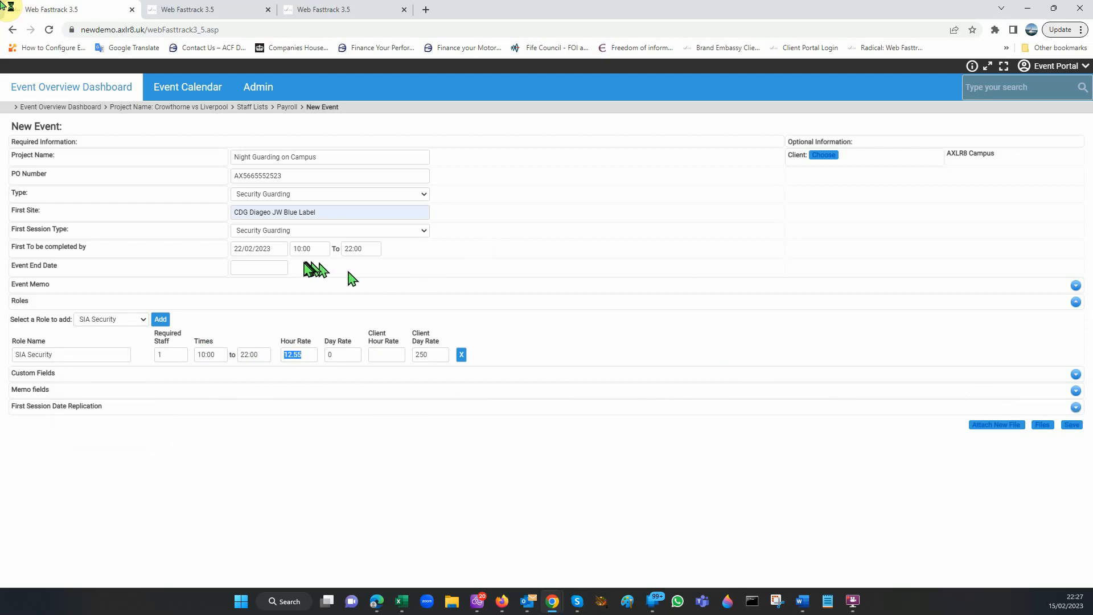
Step: Examine the new event's Event Memo and Memo fields sections, then collapse both
click(1076, 286)
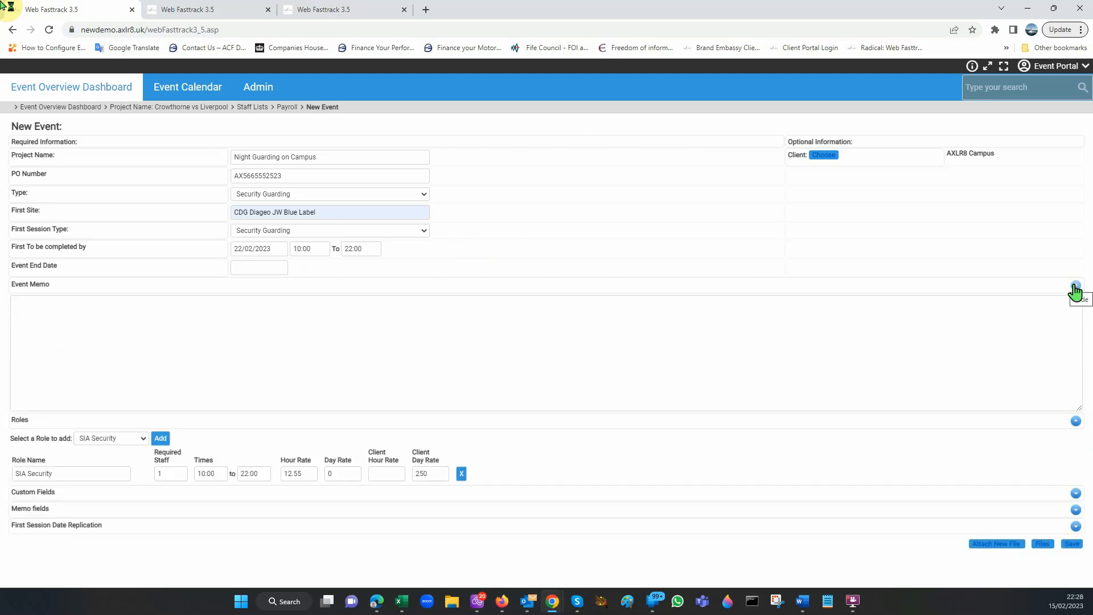
click(1075, 286)
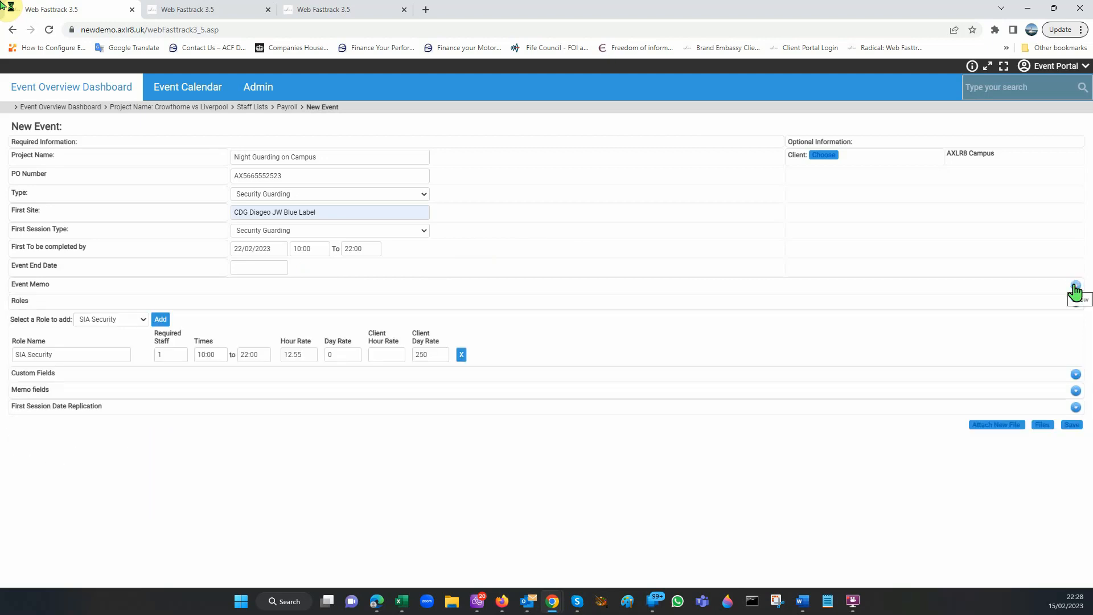
click(1077, 391)
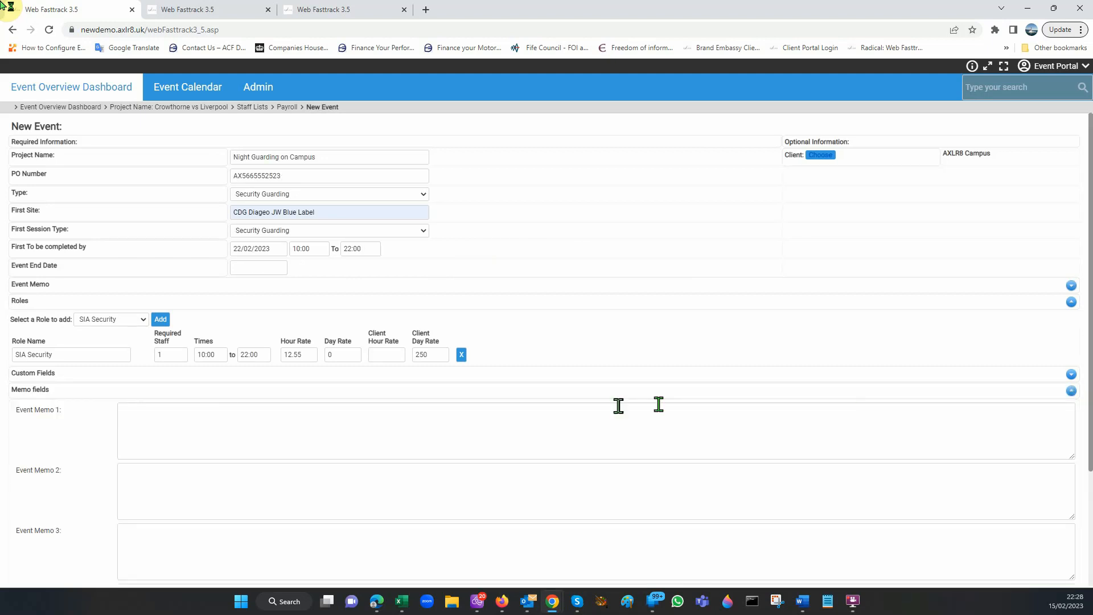
scroll(387, 422, down, 3)
scroll(740, 393, up, 3)
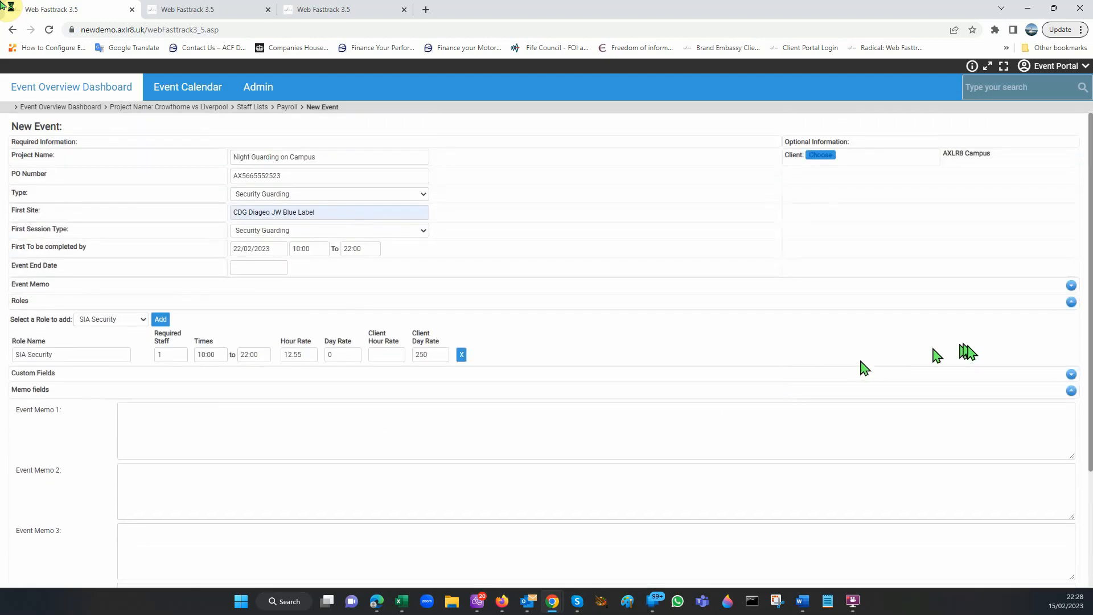
click(1071, 391)
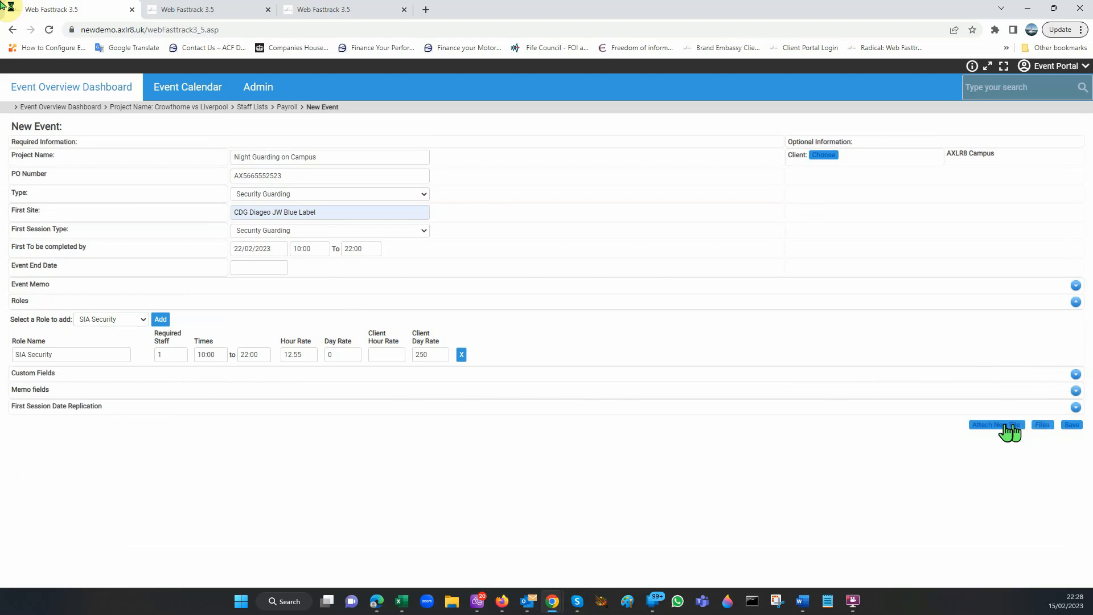
Step: Expand First Session Date Replication and set its start date to 22/02/2023, copied from the first session's date
click(1077, 408)
click(149, 433)
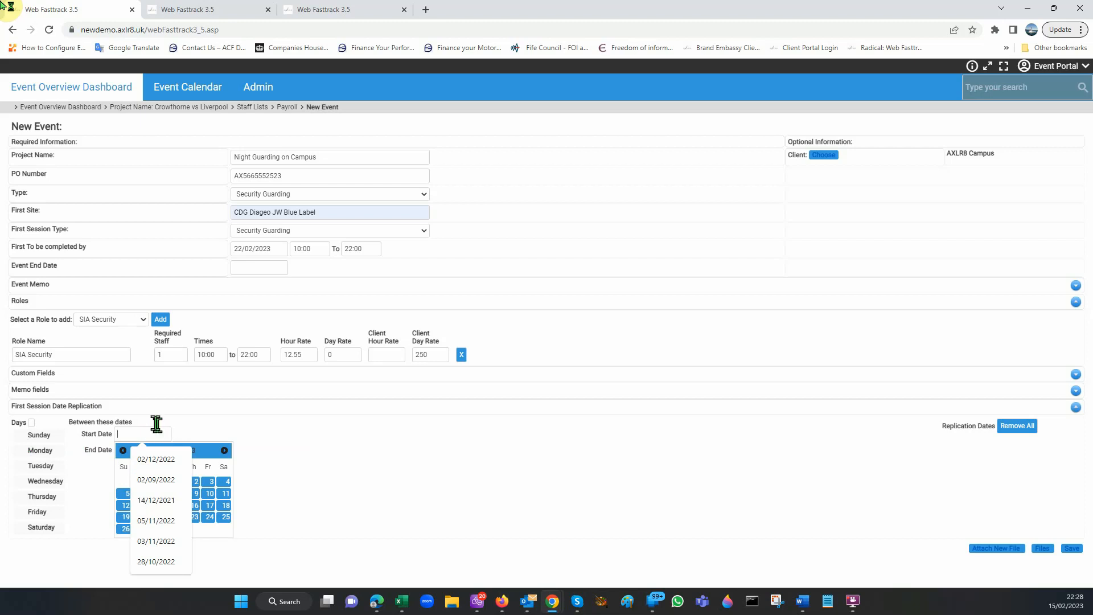
click(271, 249)
key(ctrl+c)
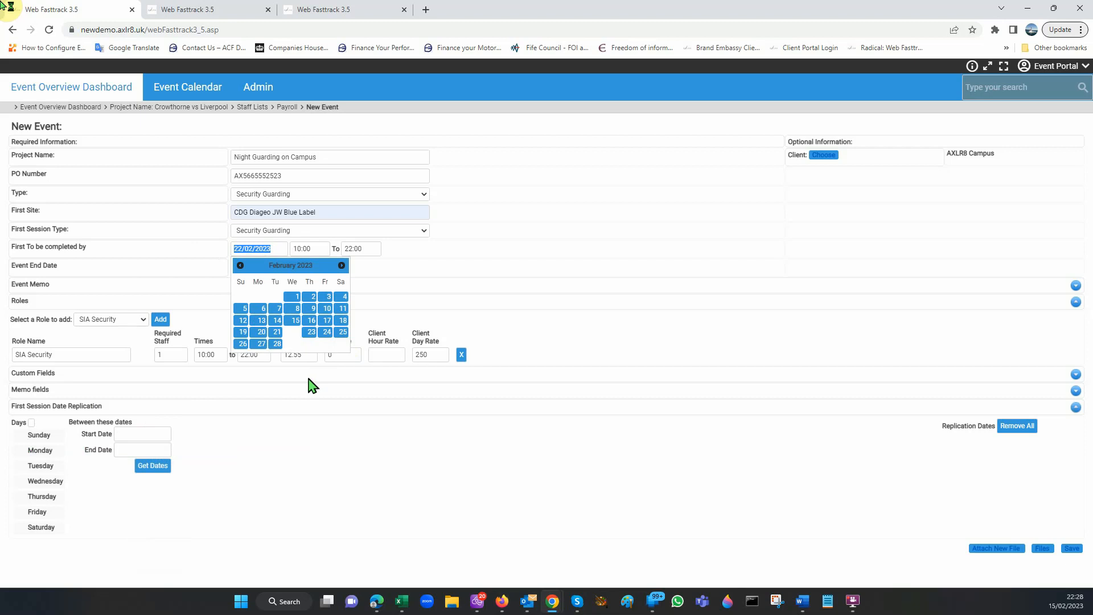
click(150, 434)
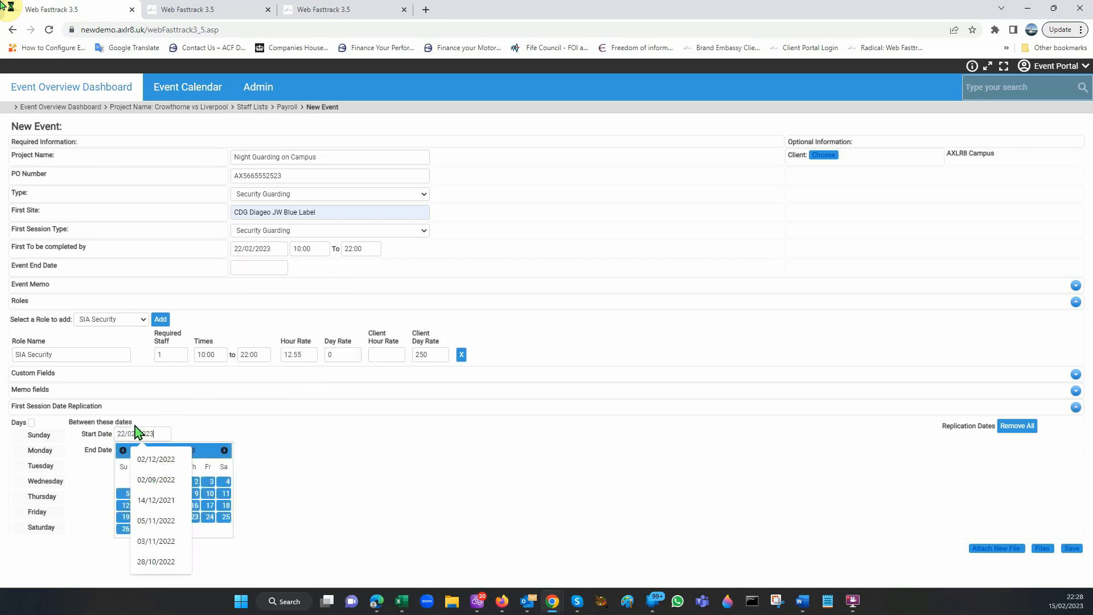
key(ctrl+v)
click(377, 523)
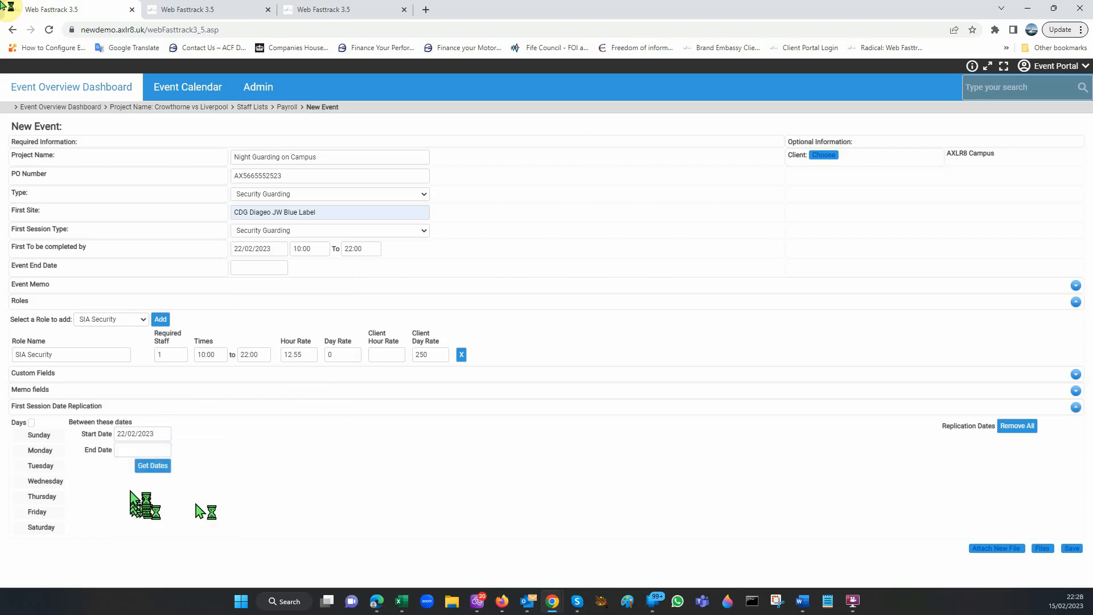
Step: Set the end date of the first session's date replication to 31/05/2023
click(143, 451)
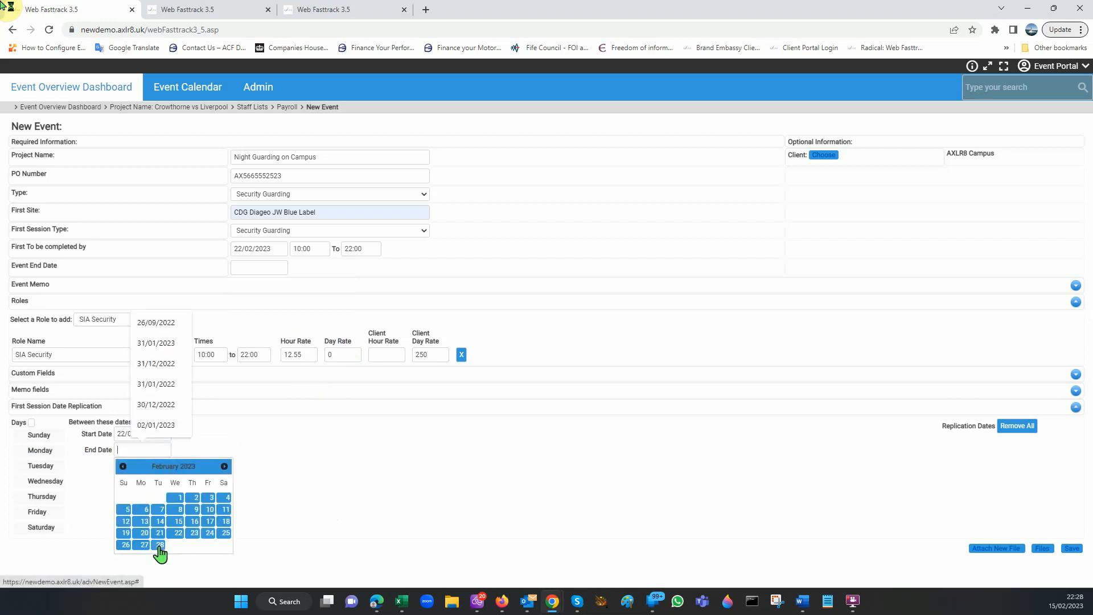
click(225, 466)
click(224, 466)
click(224, 466)
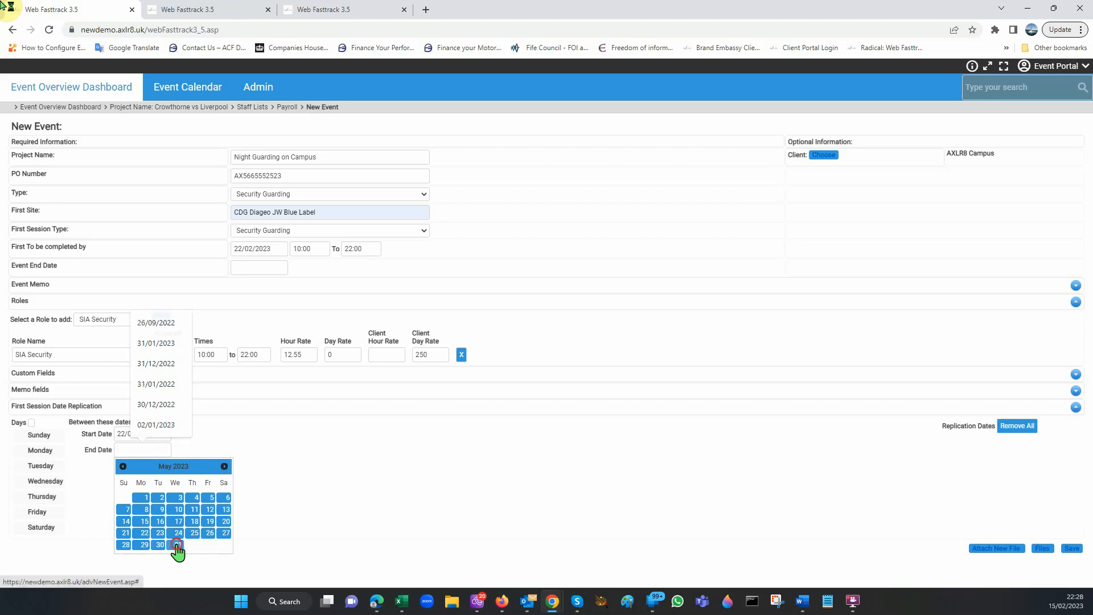
click(178, 546)
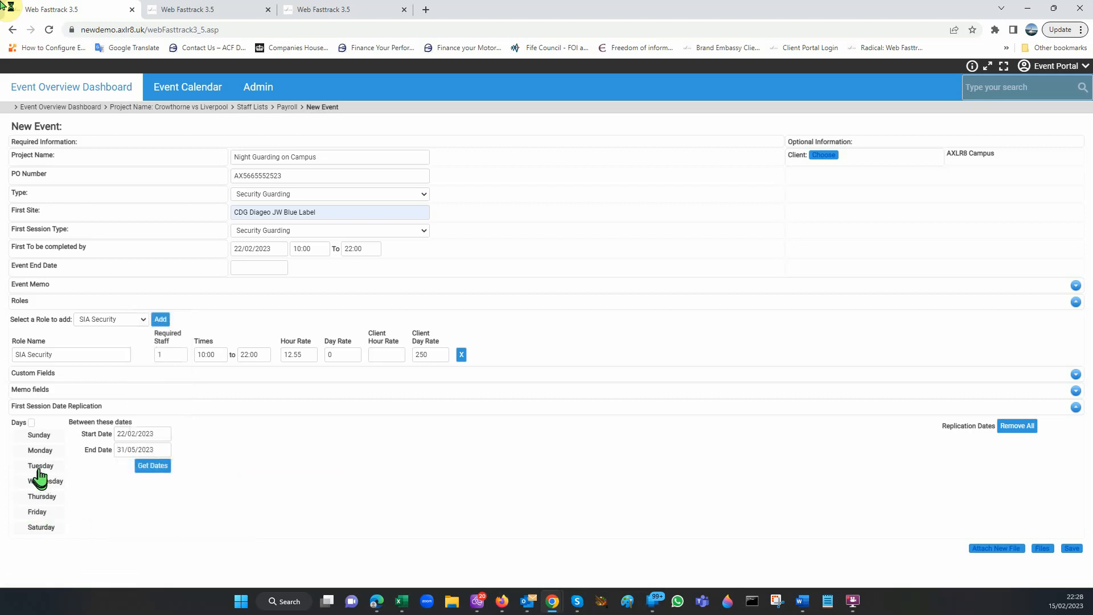
Step: Select Tuesday, Wednesday, Thursday, Friday and Saturday as replication days, generate the replication dates and review the list to its end
click(23, 466)
click(21, 482)
click(21, 497)
click(19, 513)
click(21, 527)
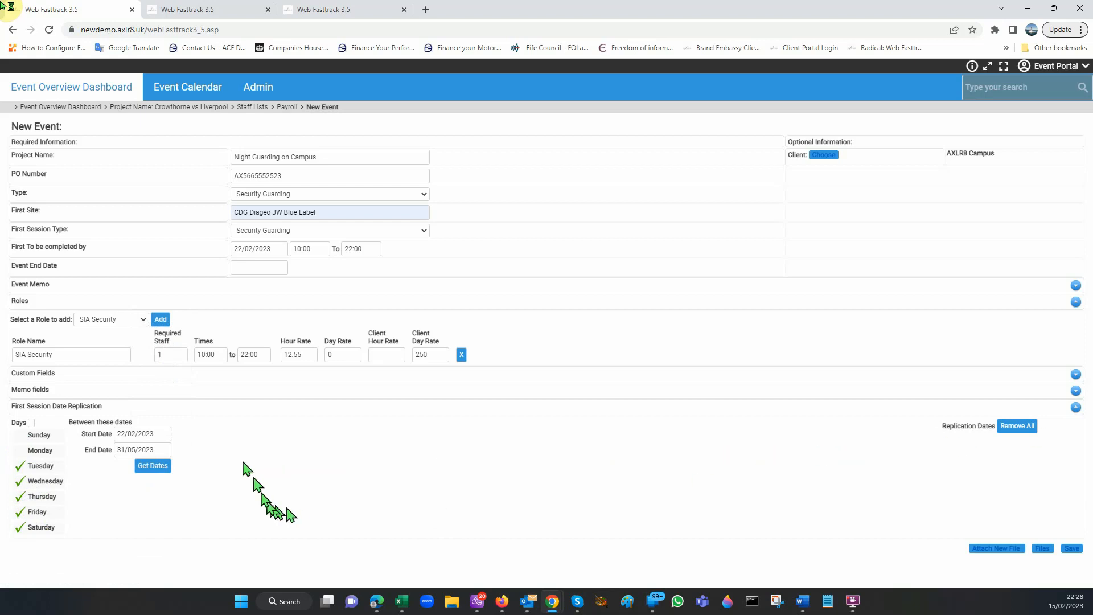
click(152, 466)
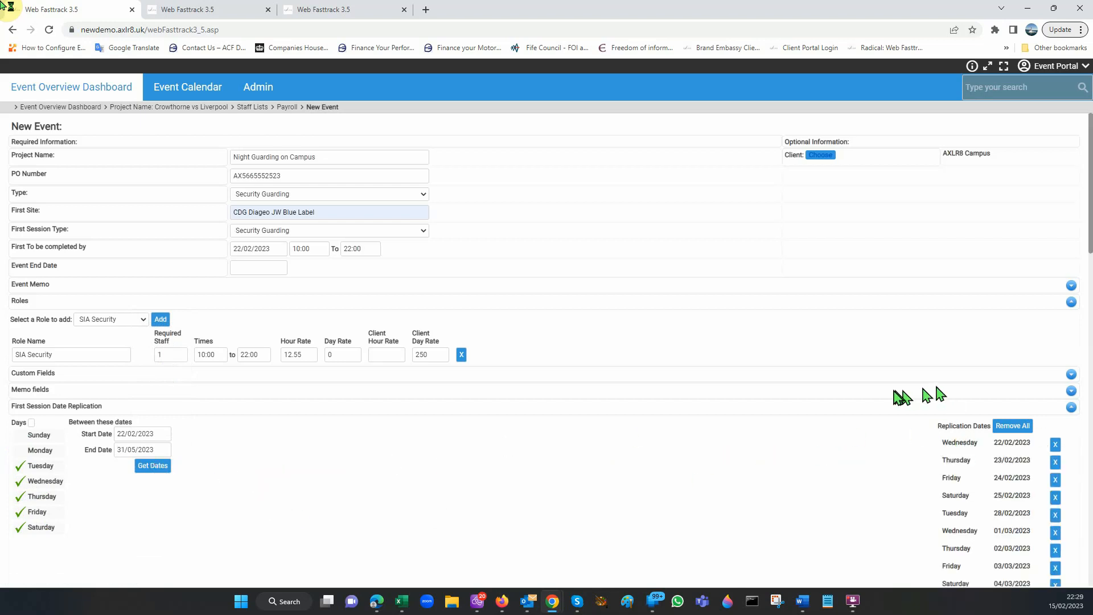
scroll(971, 403, down, 9)
drag(1090, 395, 1088, 563)
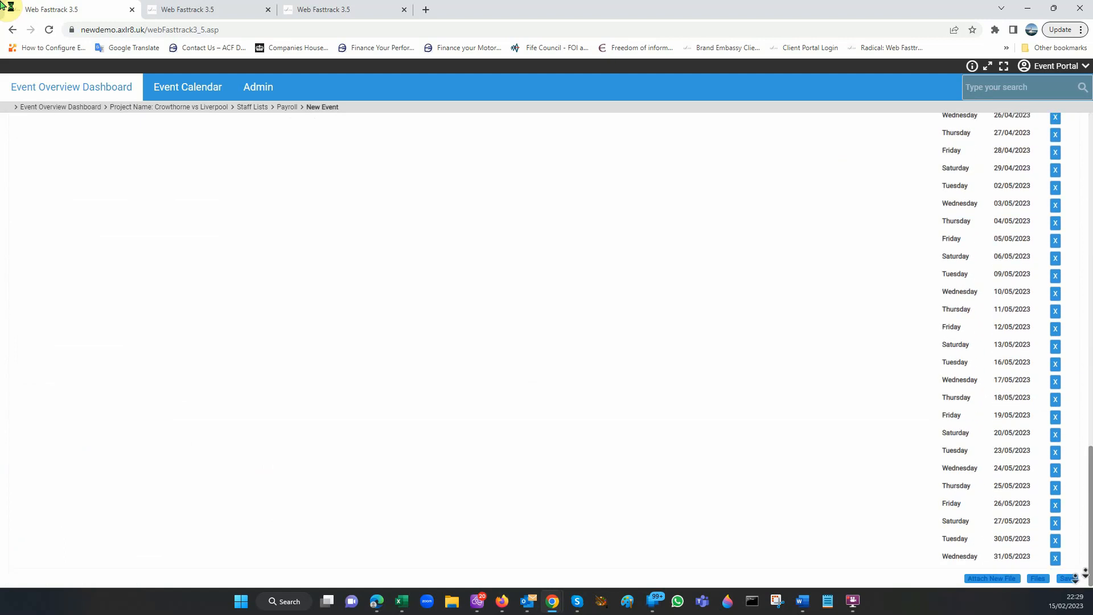